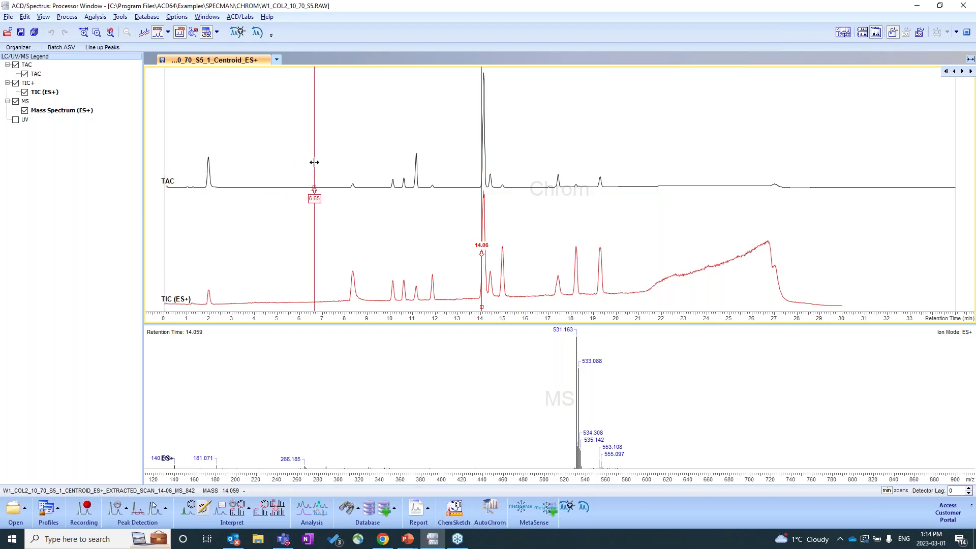
# Grey out the chromatogram before 6.65 min and after 20.65 min
pyautogui.click(314, 162)
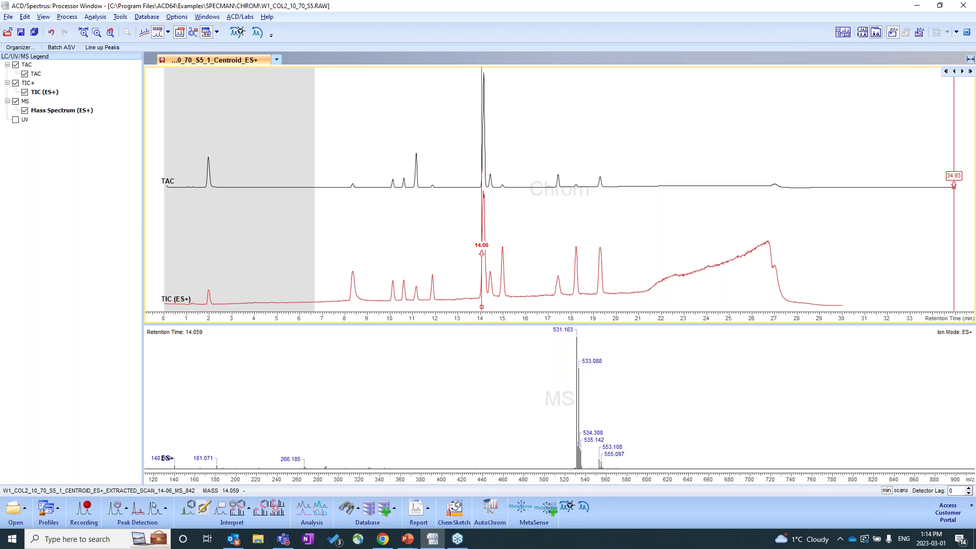
pyautogui.click(631, 164)
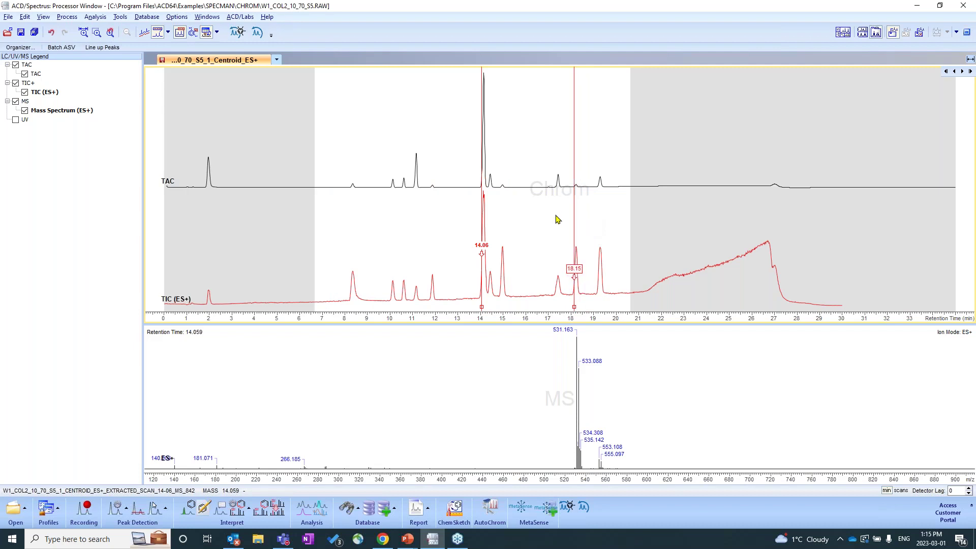
# Replace the Set Data Analysis Regions range with 5..20 and confirm
pyautogui.click(96, 17)
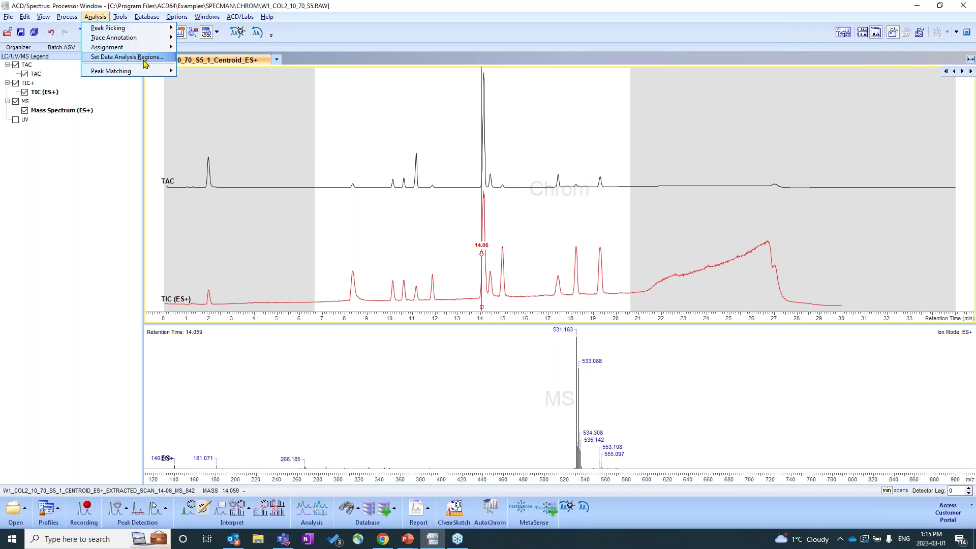
pyautogui.click(144, 60)
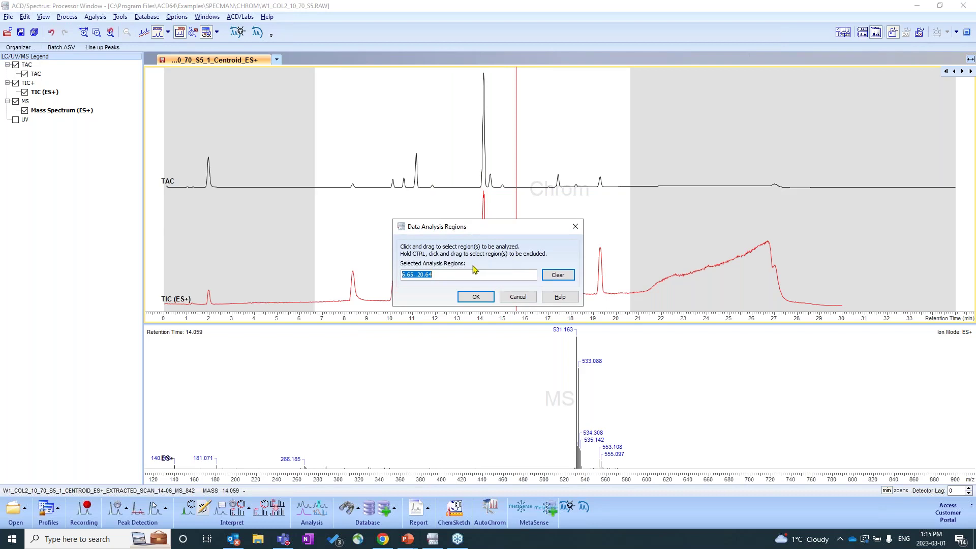
pyautogui.click(433, 274)
pyautogui.moveTo(444, 275); pyautogui.dragTo(389, 282)
pyautogui.write('5')
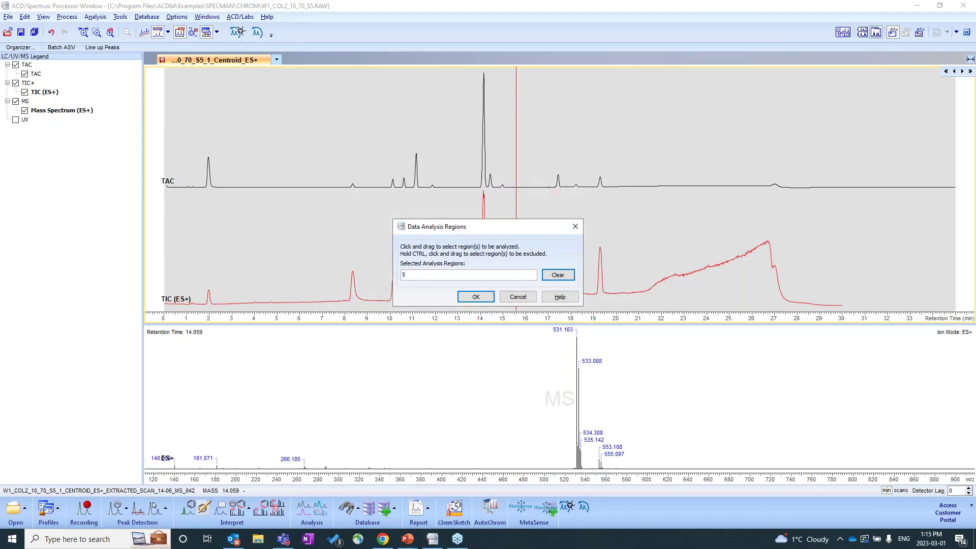
pyautogui.write('..')
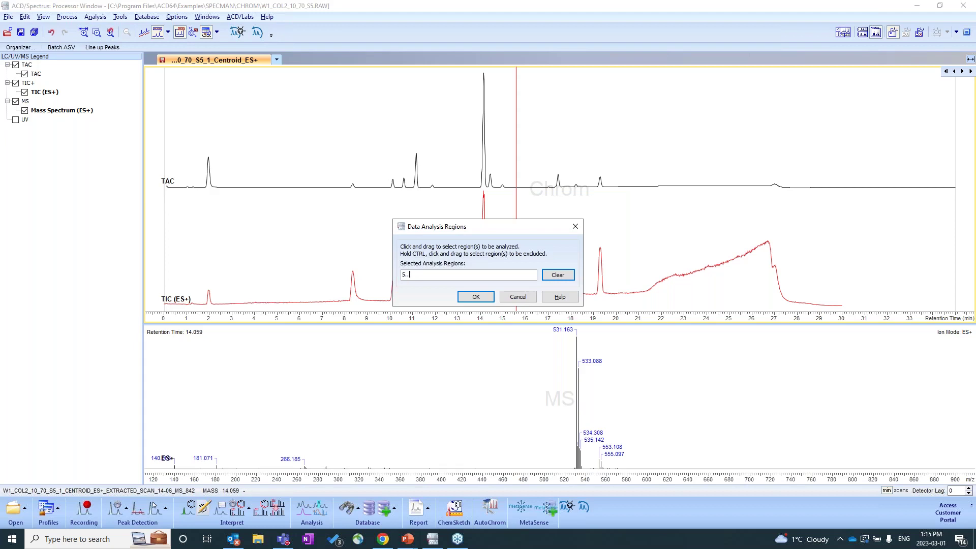
pyautogui.write('20')
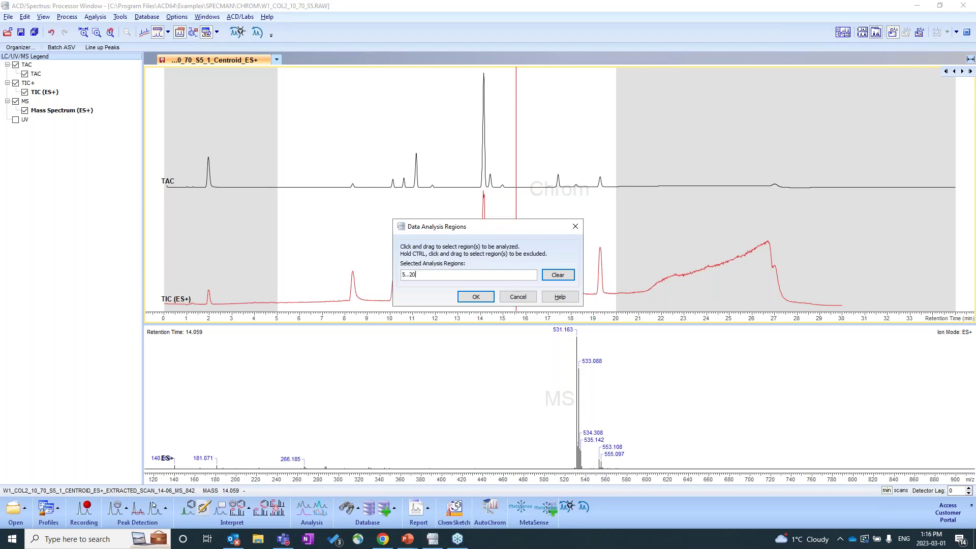
pyautogui.click(480, 301)
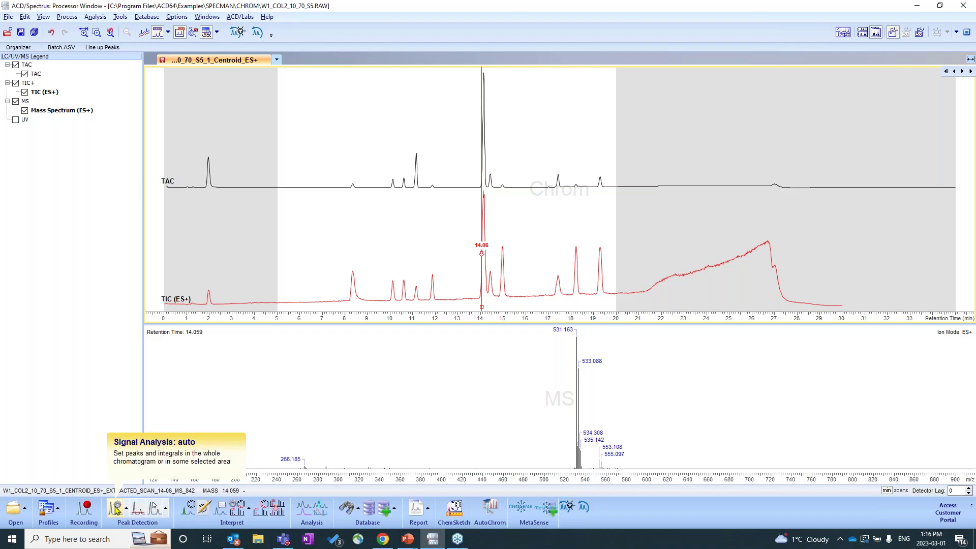
# Run Signal Analysis: auto to detect and integrate peaks in the 5–20 min window
pyautogui.click(116, 509)
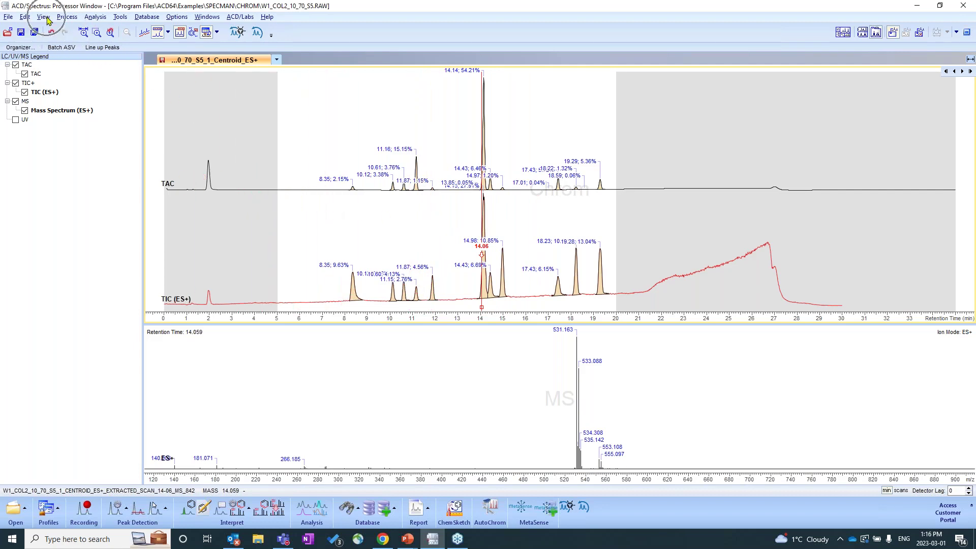
pyautogui.click(44, 17)
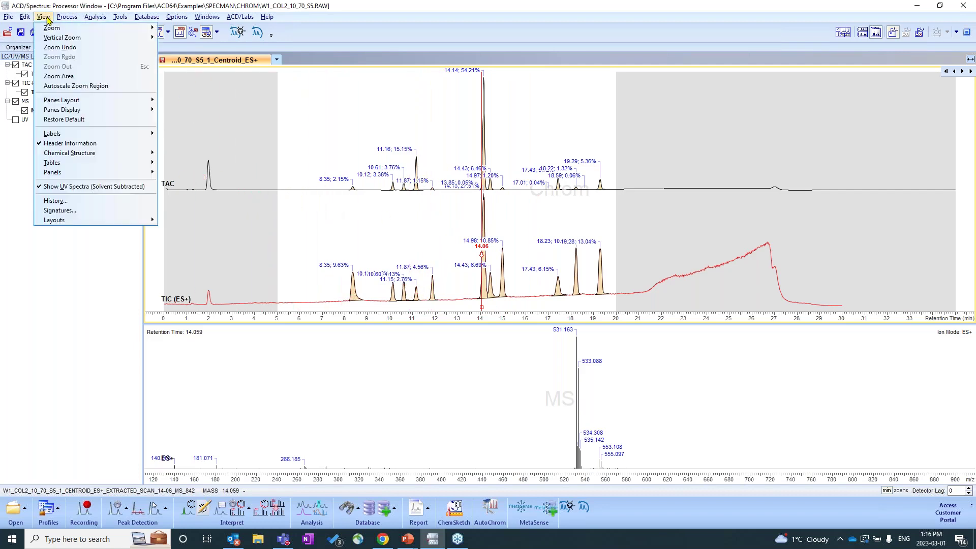
pyautogui.moveTo(117, 135)
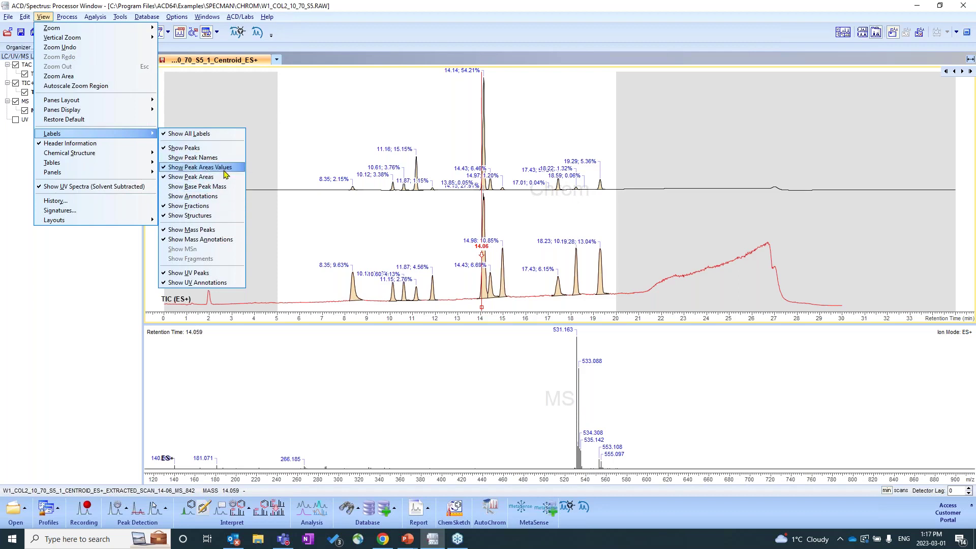
pyautogui.click(171, 167)
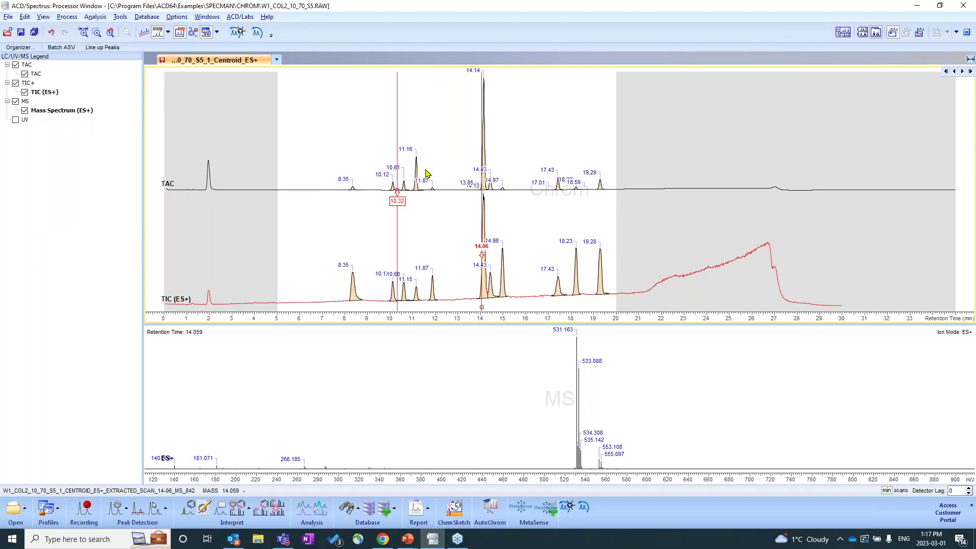
pyautogui.click(439, 164)
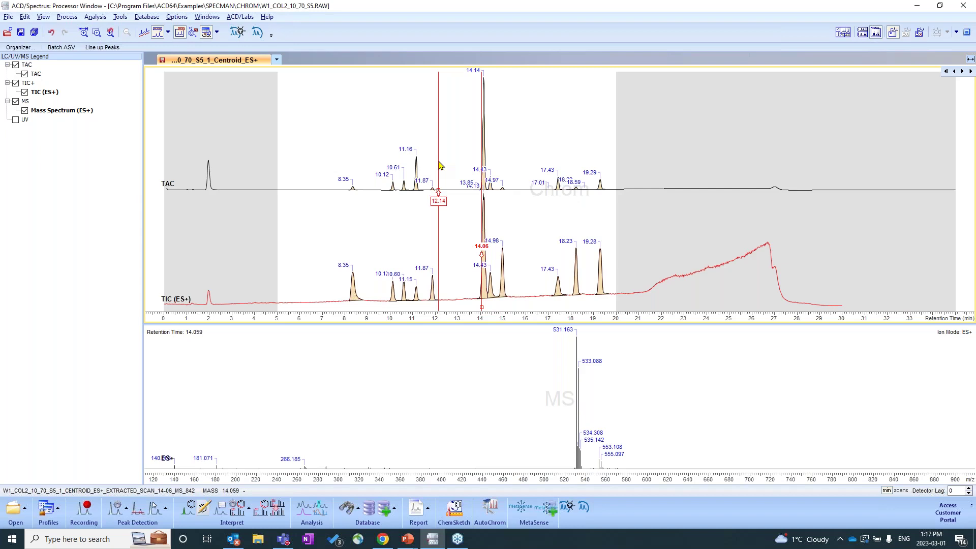
pyautogui.click(44, 17)
pyautogui.moveTo(66, 135)
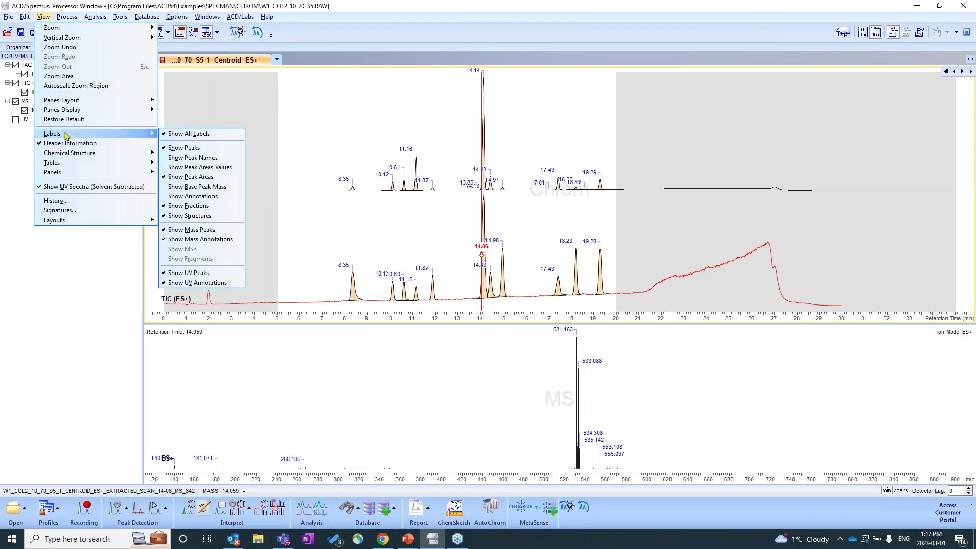
pyautogui.click(217, 171)
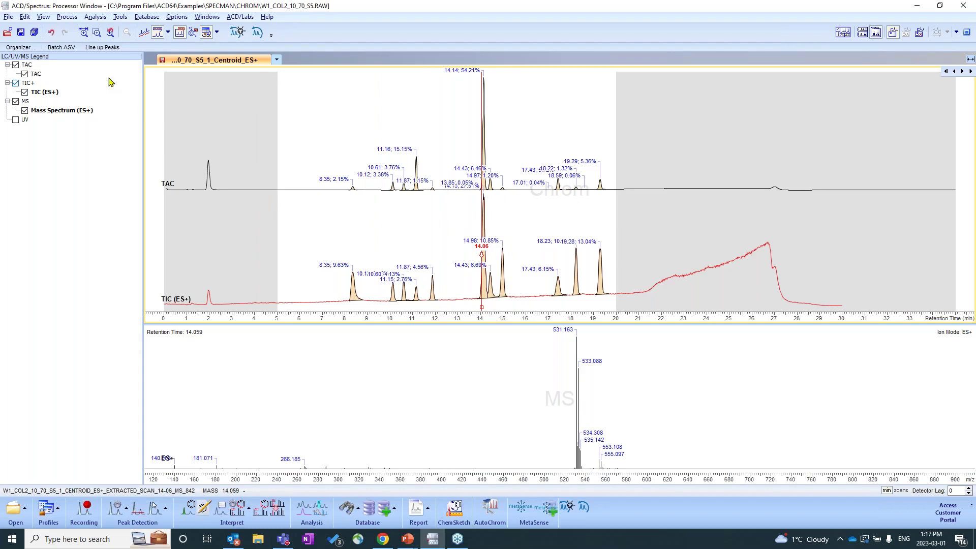
# Undo auto detection and re-pick peaks with a lower Peak Level threshold on the TIC trace
pyautogui.click(51, 33)
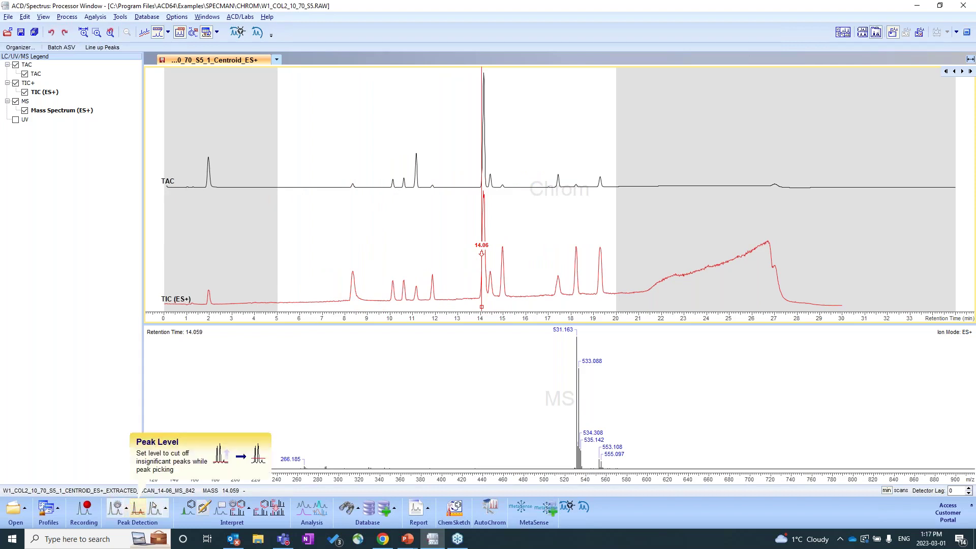
pyautogui.click(153, 504)
pyautogui.click(138, 510)
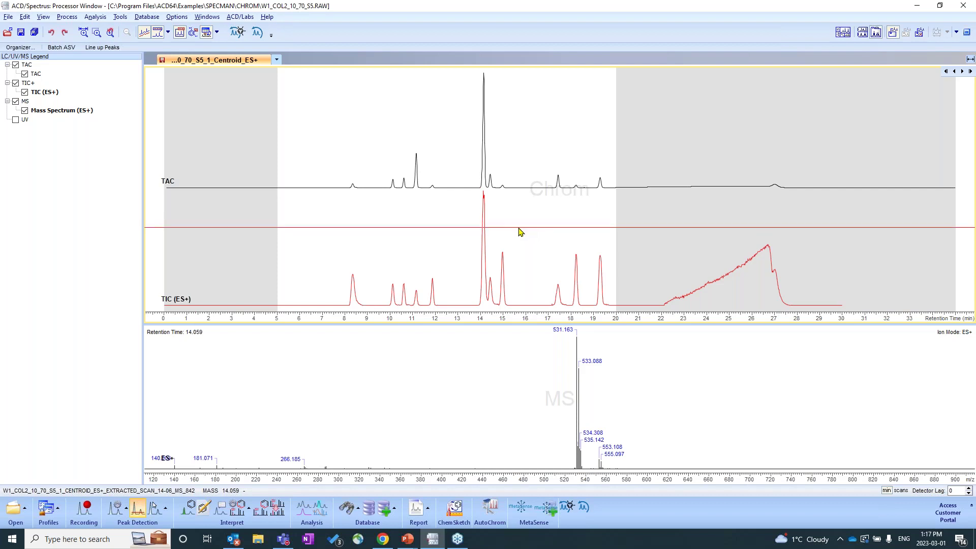
pyautogui.click(520, 232)
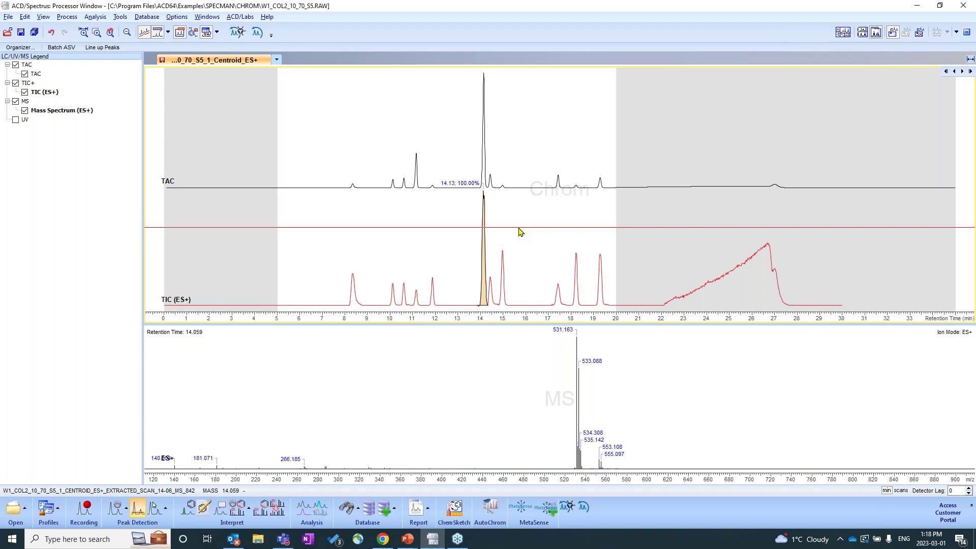
pyautogui.moveTo(519, 228); pyautogui.dragTo(533, 268)
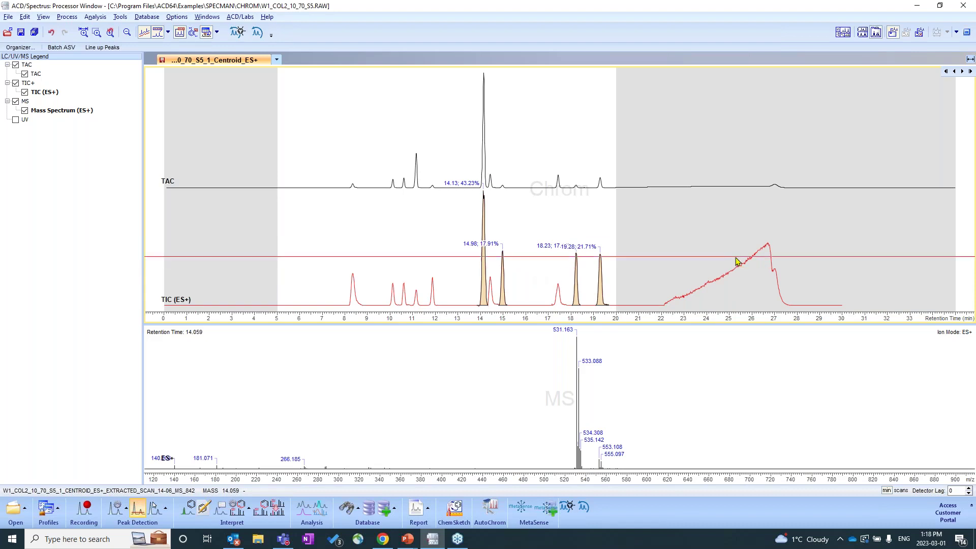
pyautogui.click(761, 266)
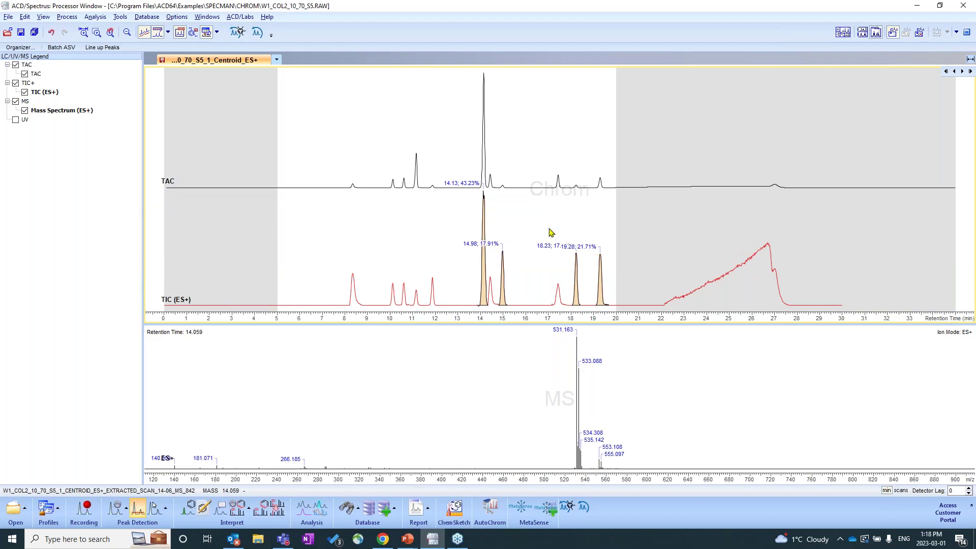
pyautogui.click(531, 298)
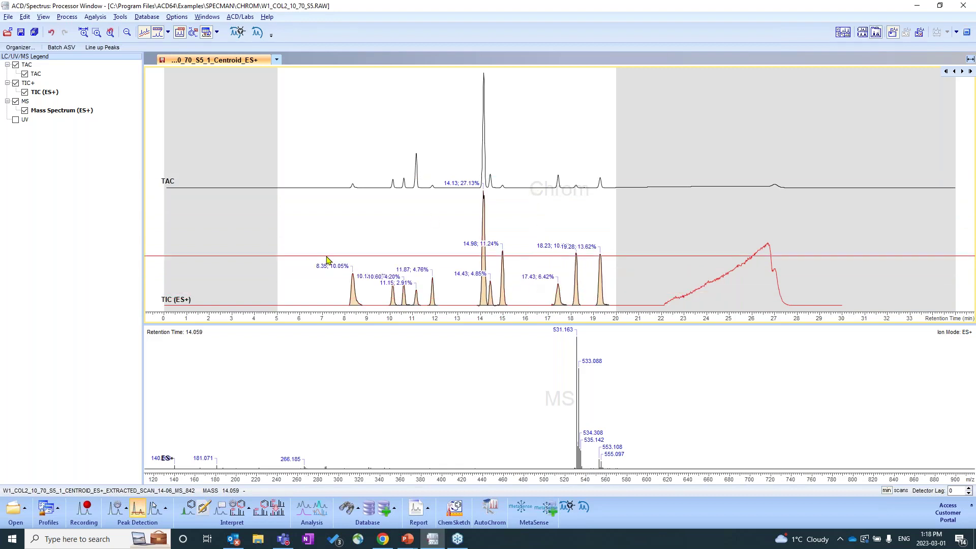
pyautogui.click(138, 510)
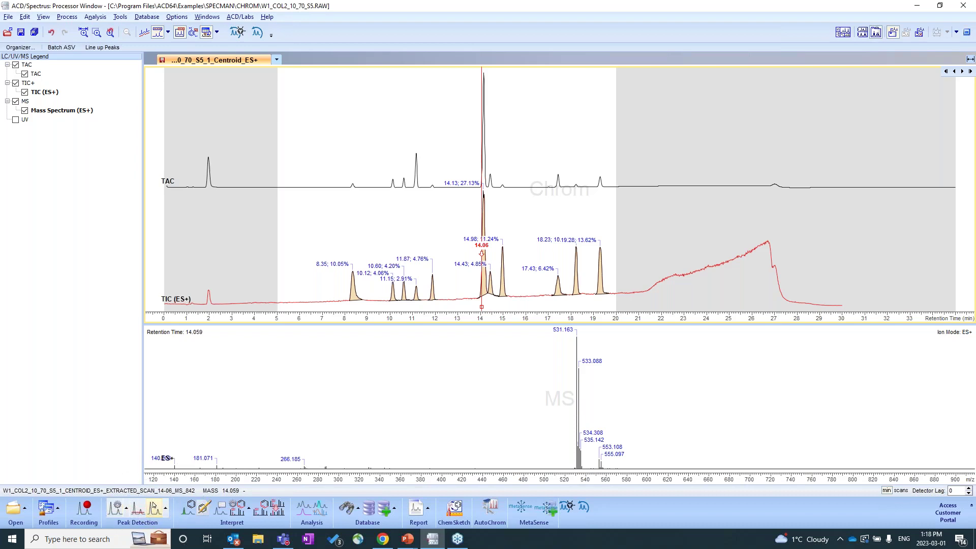
# On the TAC trace, pick the 17.43 and 19.29 min peaks and auto-detect the rest
pyautogui.click(153, 506)
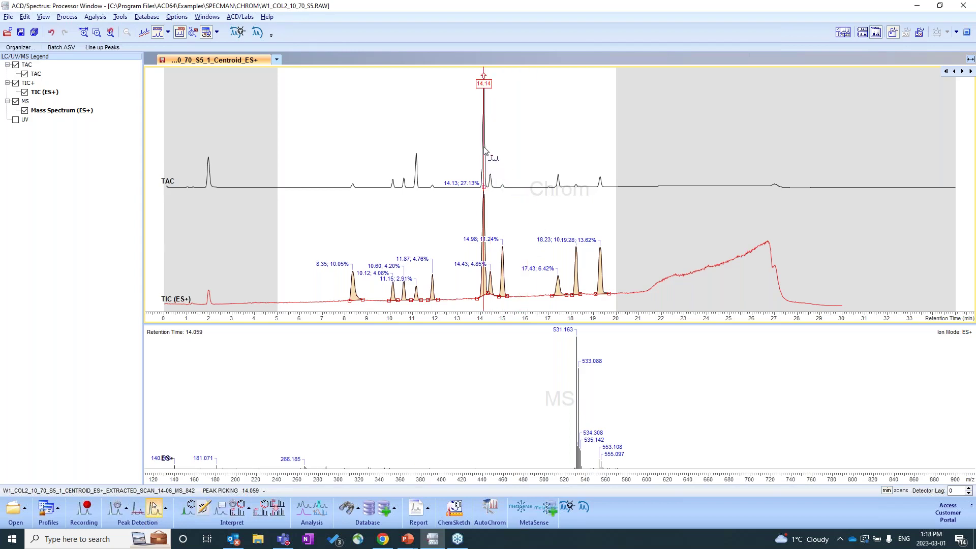
pyautogui.click(552, 162)
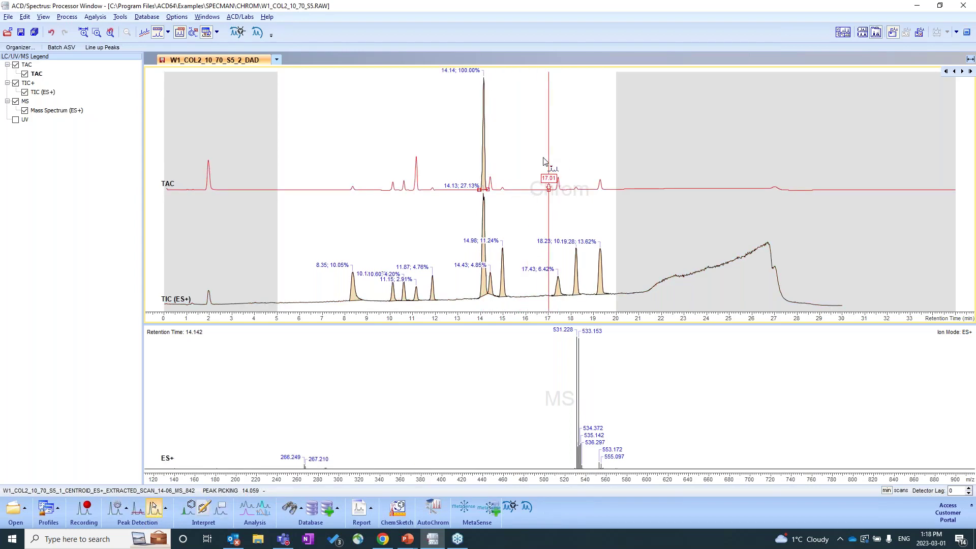
pyautogui.click(559, 184)
pyautogui.click(600, 186)
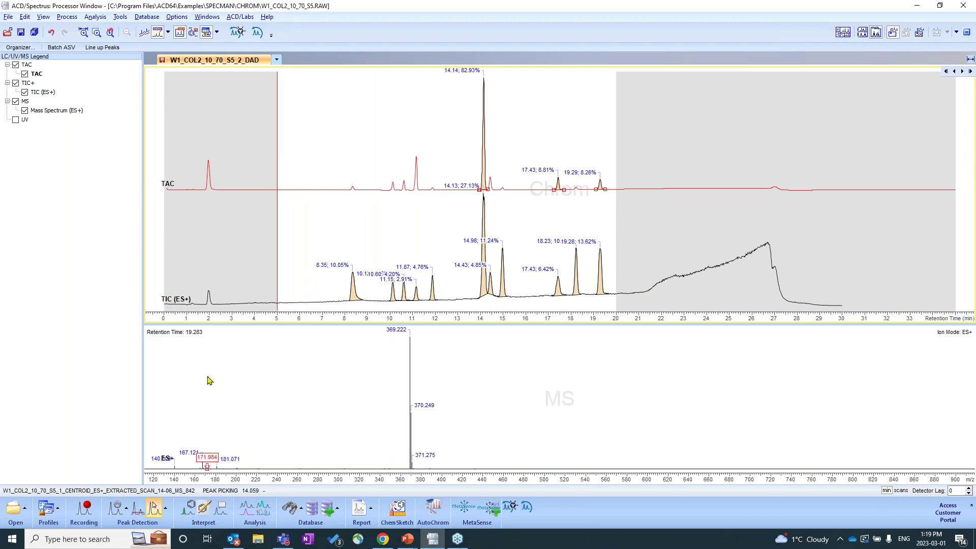
pyautogui.click(117, 507)
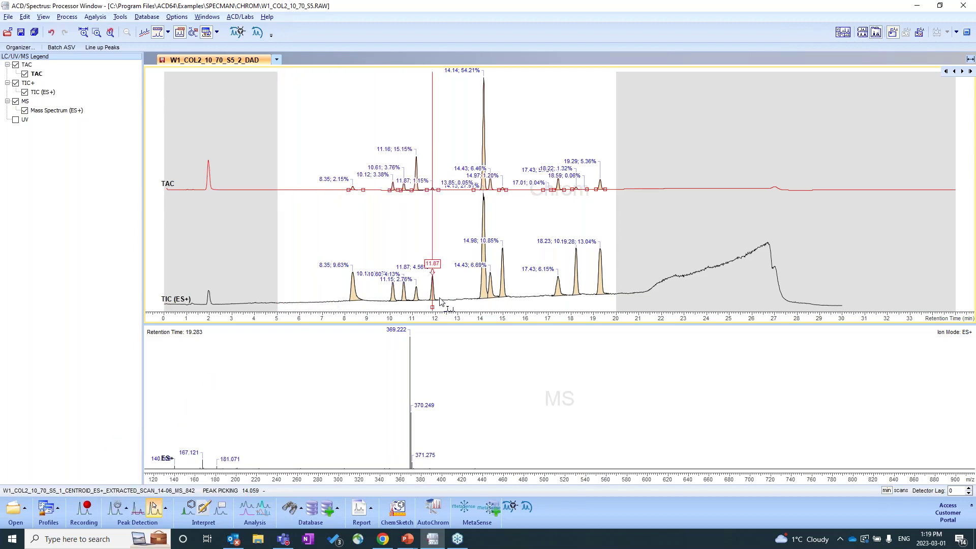
# Remove the 17.43 and 11.87 min peaks from the TIC (ES+) integration
pyautogui.click(445, 279)
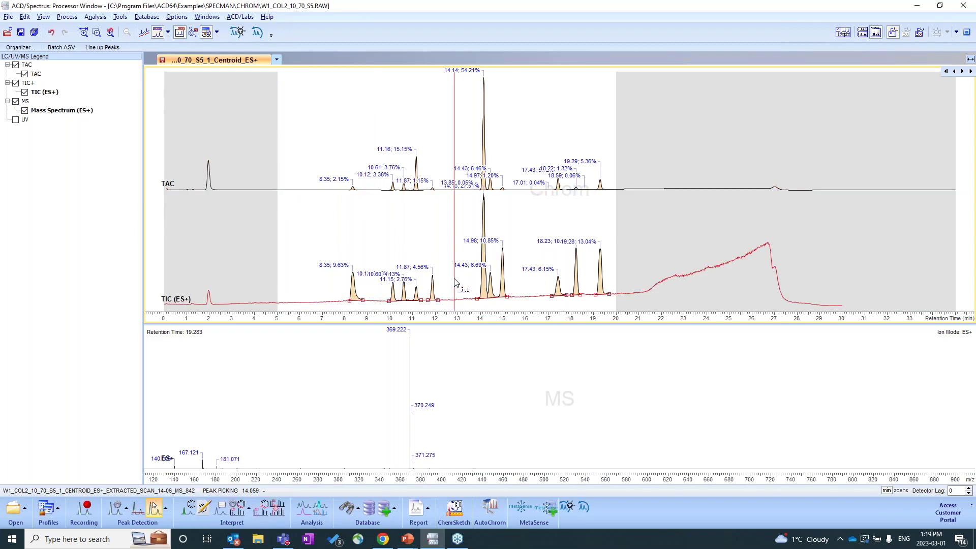
pyautogui.click(561, 288)
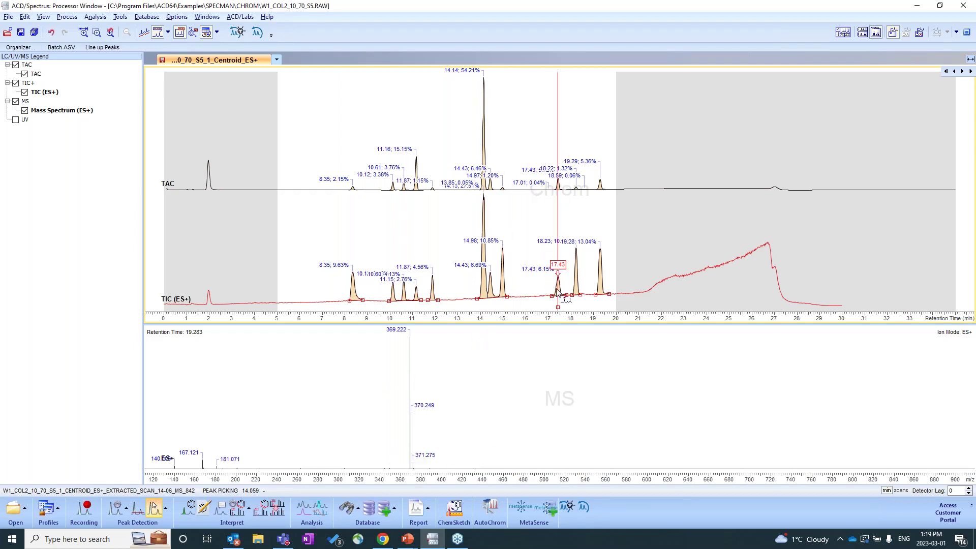
pyautogui.click(433, 290)
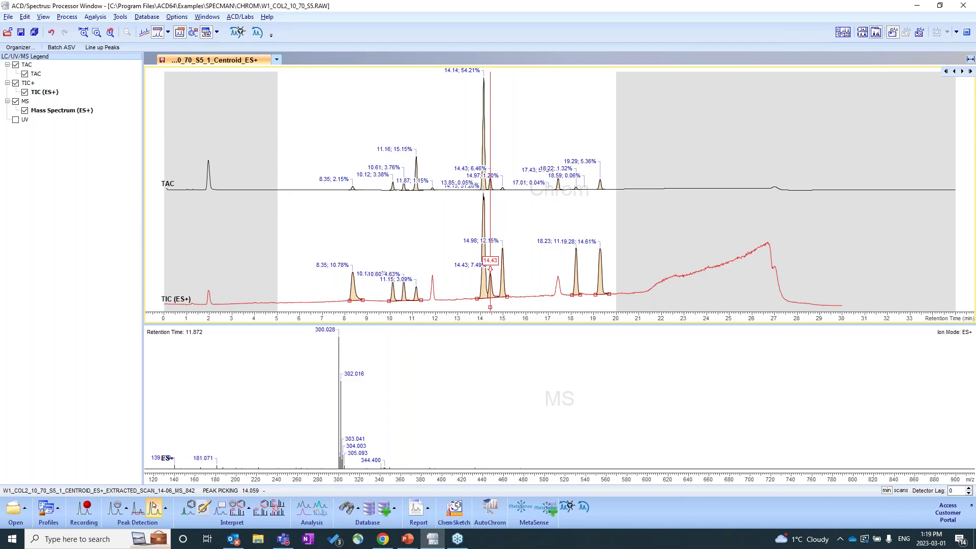
pyautogui.click(157, 509)
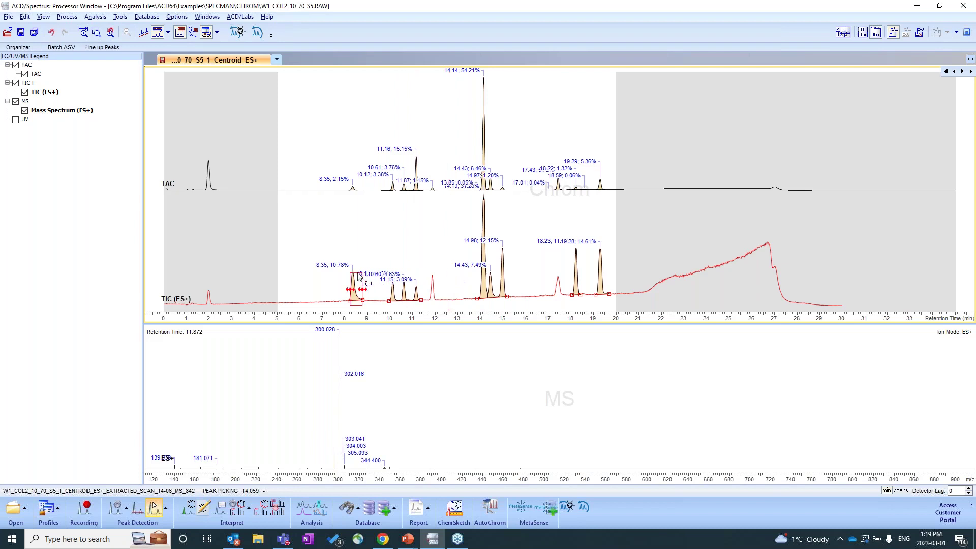
pyautogui.rightClick(333, 269)
pyautogui.click(364, 274)
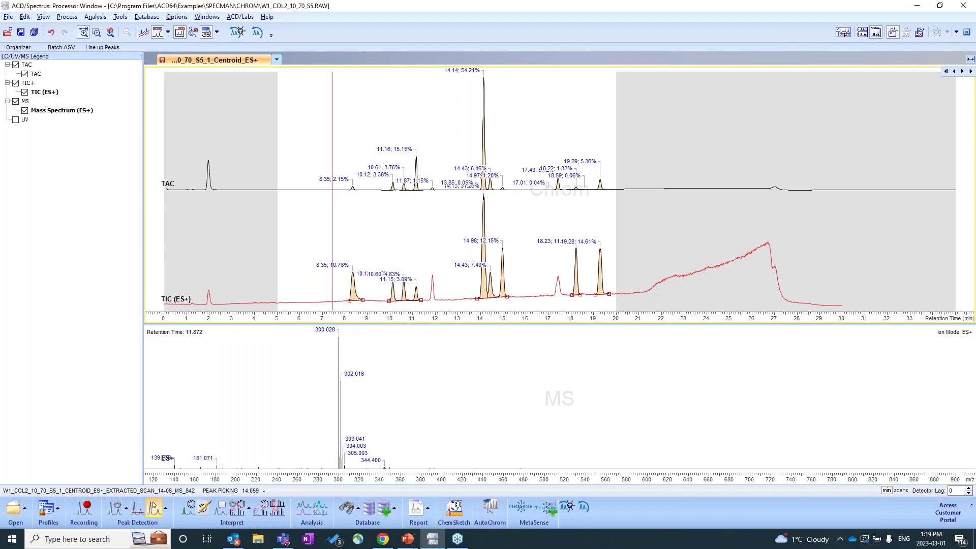
# Zoom to 7.3–9.3 min and narrow the 8.35 min TIC peak's limits to 8.21–8.51 min
pyautogui.moveTo(327, 289); pyautogui.dragTo(379, 295)
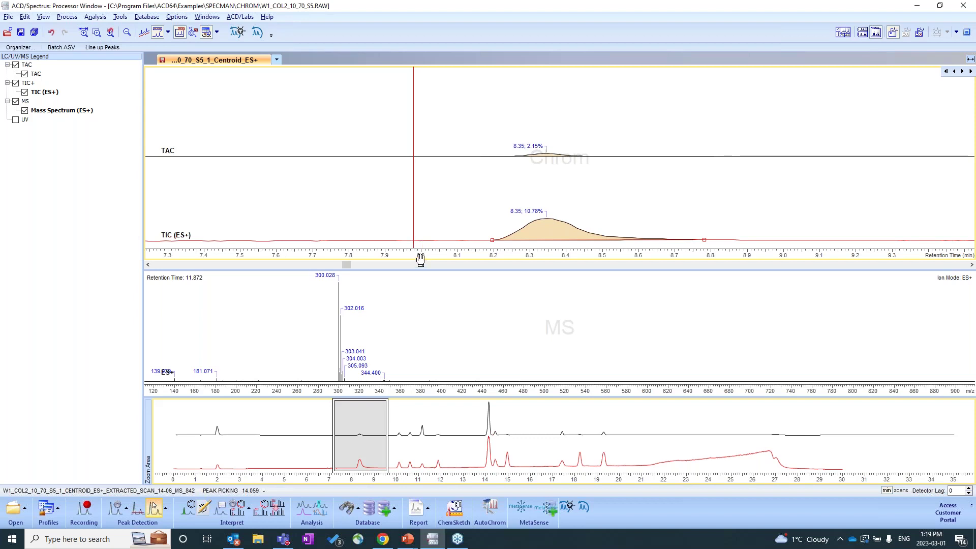
pyautogui.click(148, 405)
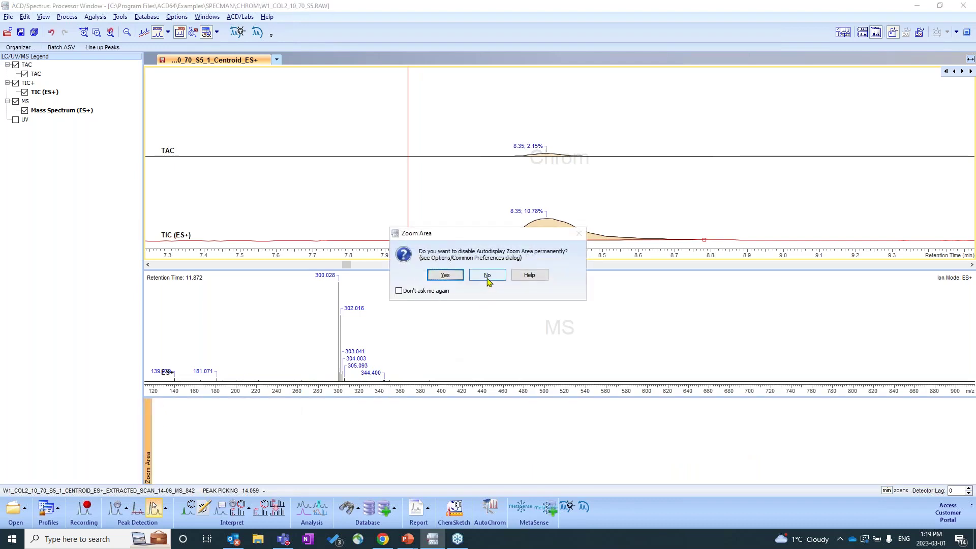
pyautogui.click(487, 277)
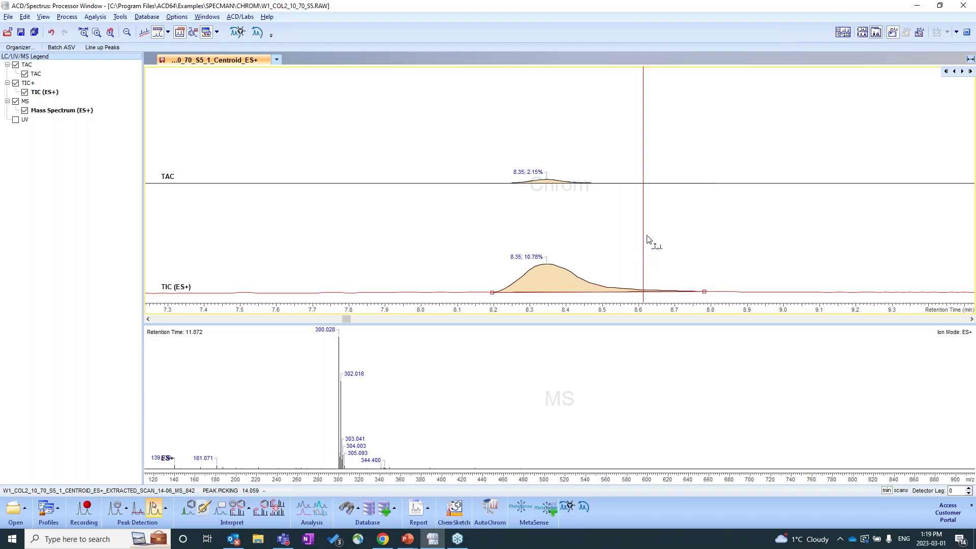
pyautogui.click(547, 280)
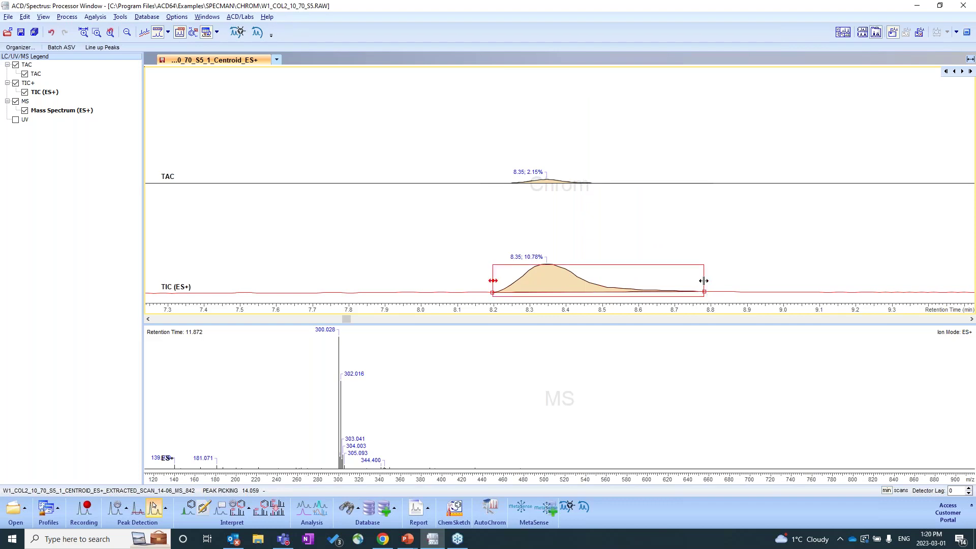
pyautogui.moveTo(704, 280); pyautogui.dragTo(606, 283)
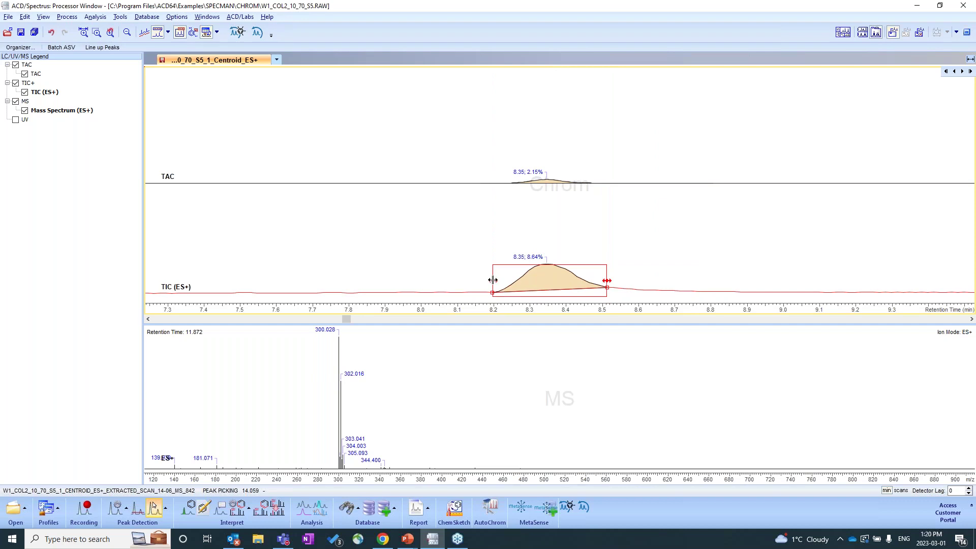
pyautogui.moveTo(493, 280); pyautogui.dragTo(499, 281)
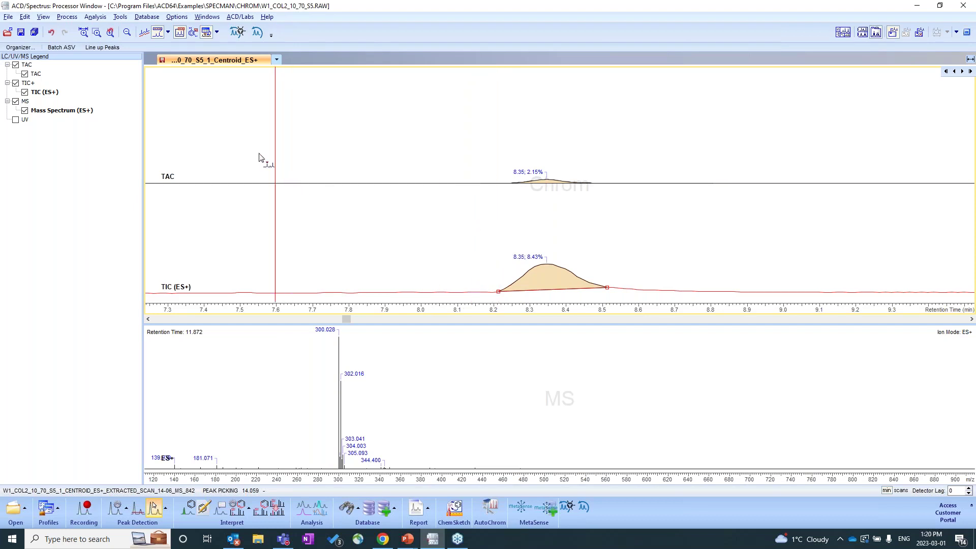
pyautogui.click(124, 36)
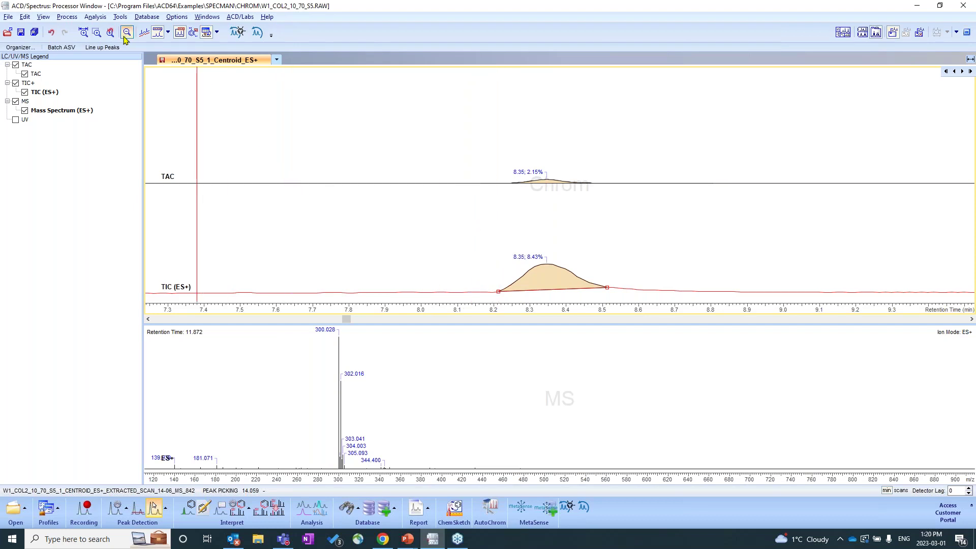